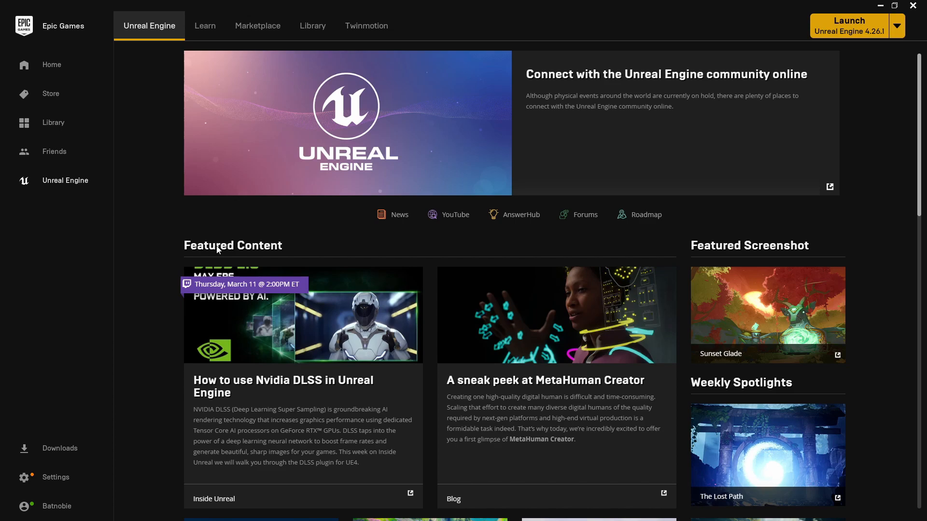
Open the Unreal Engine Marketplace and look through the showcased and Free For The Month products
left_click(253, 35)
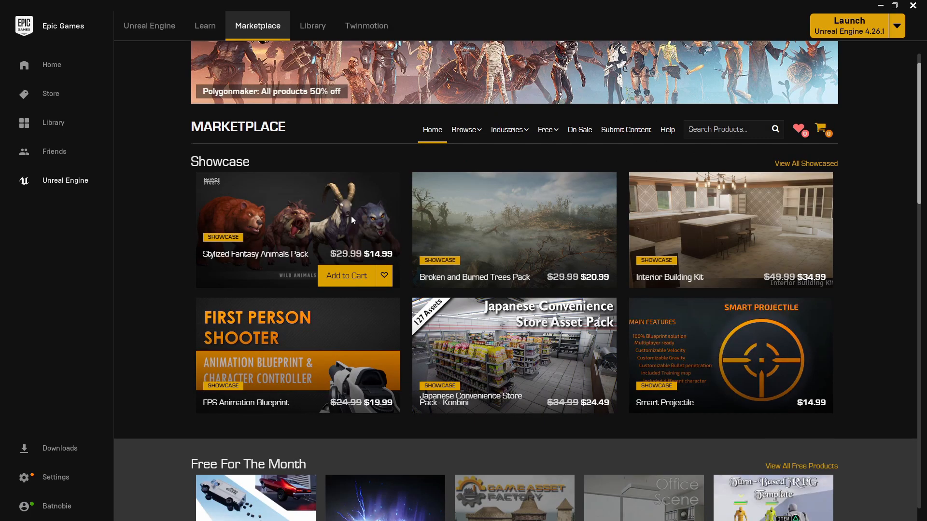
scroll(263, 241, "down", 4)
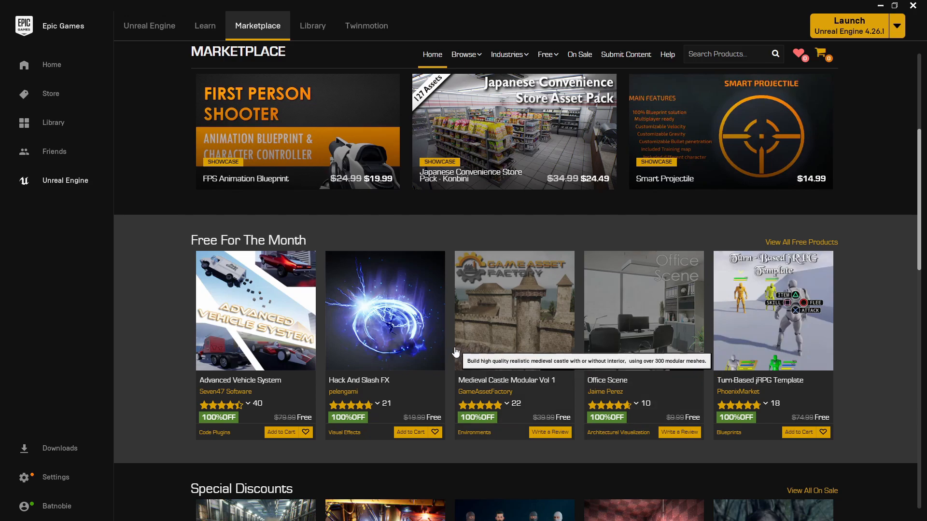
mouse_move(385, 193)
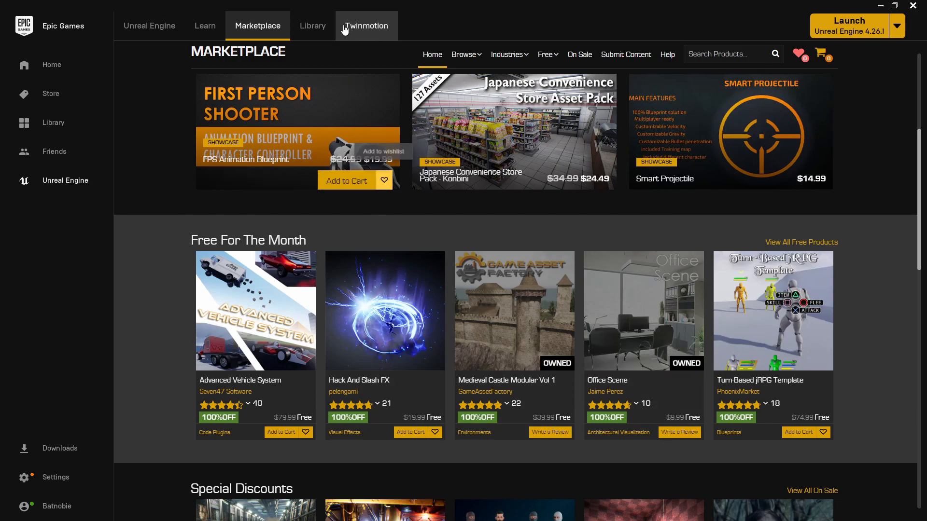
Review the installed engine versions and projects in the Unreal Engine library and launch version 4.26.1
left_click(316, 30)
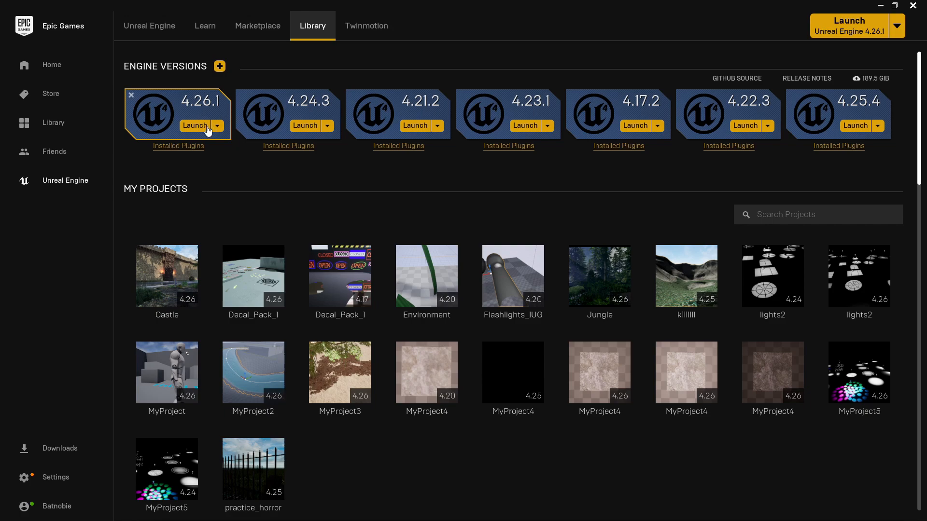
scroll(484, 240, "down", 5)
scroll(479, 246, "down", 4)
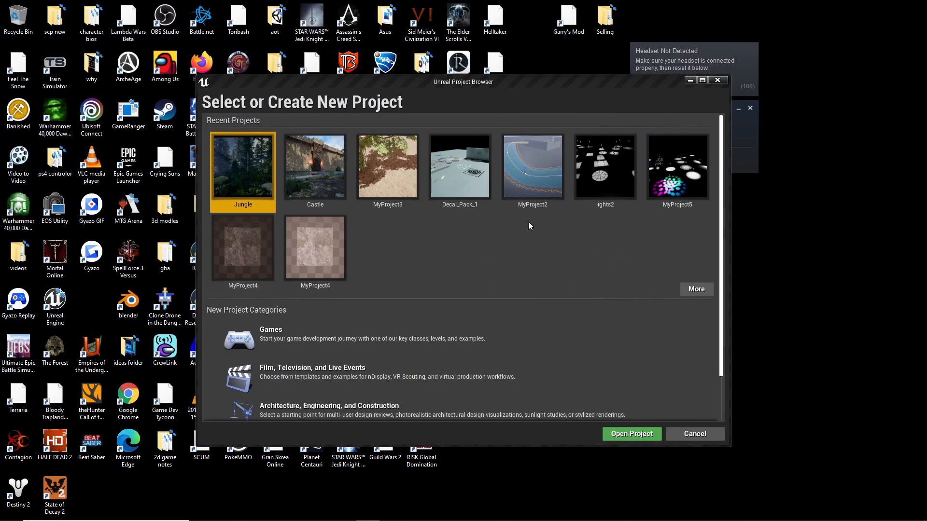
Start a new project in the Games category using the Blank template
scroll(587, 227, "down", 2)
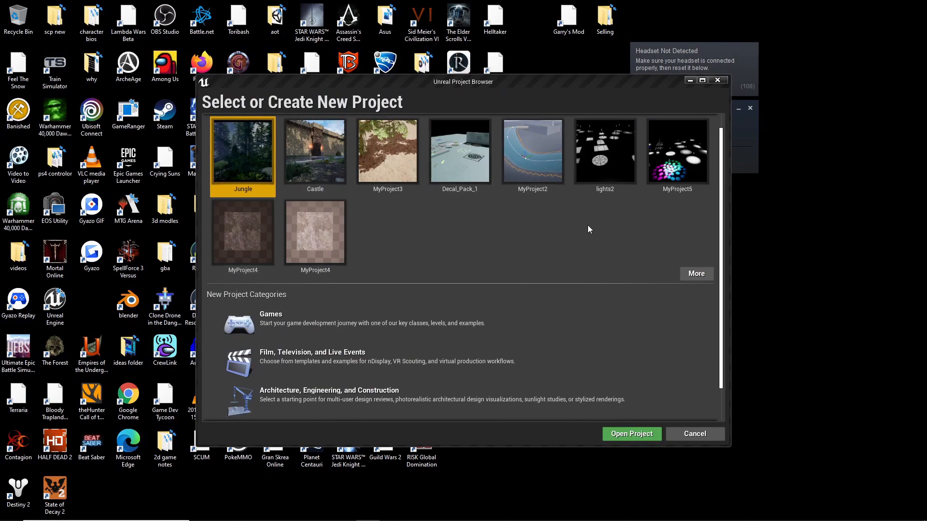
scroll(588, 225, "up", 2)
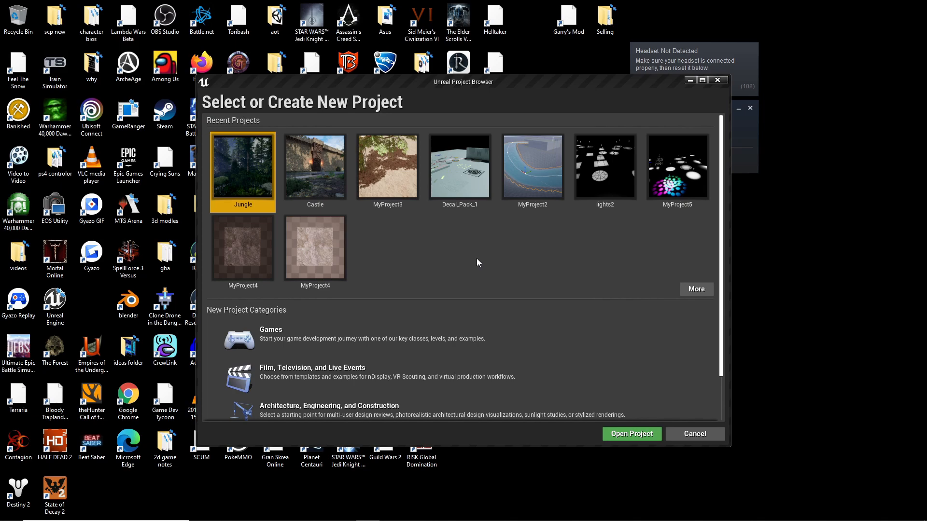
scroll(600, 345, "down", 2)
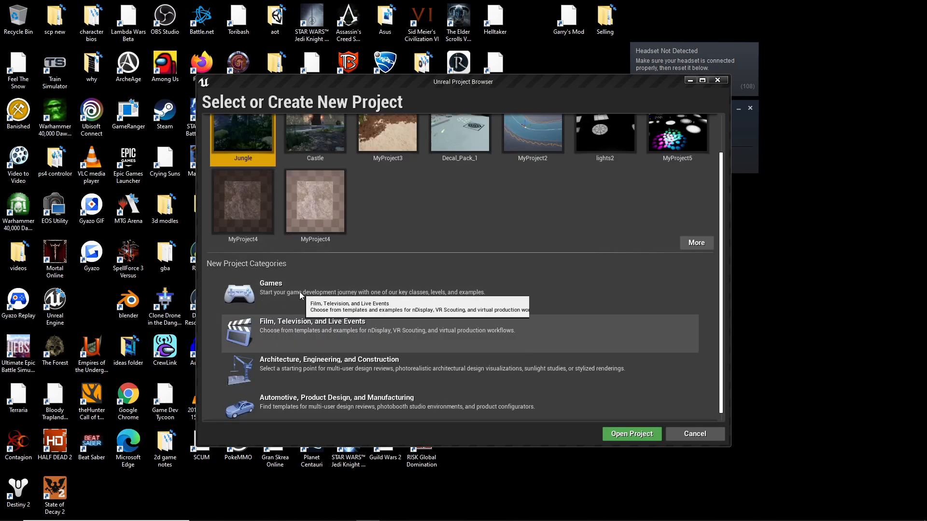
left_click(300, 290)
left_click(566, 436)
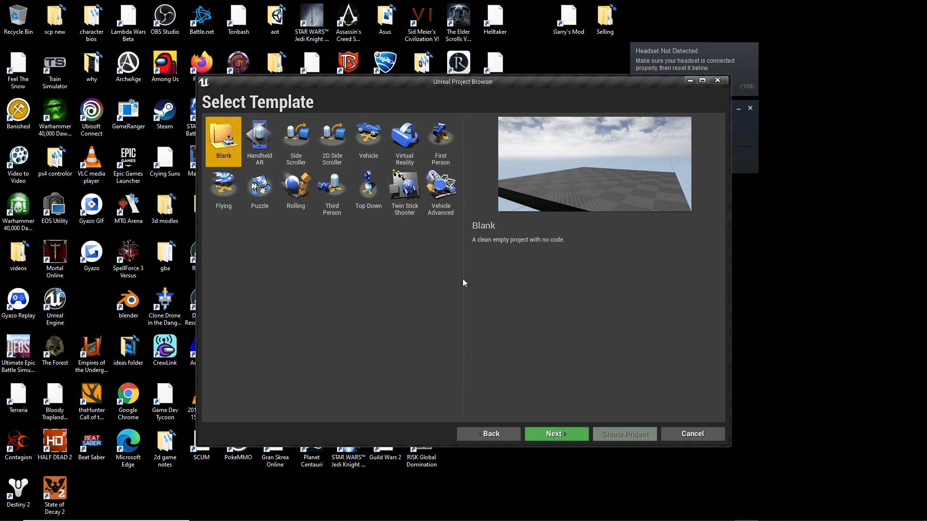
left_click(578, 430)
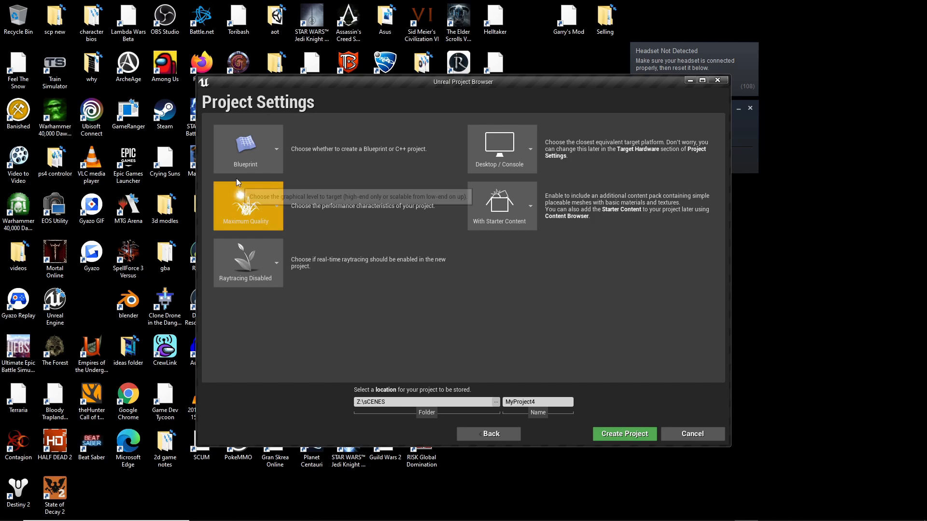
Choose Blueprint as the project type, name the project Tutorial and create it
left_click(247, 167)
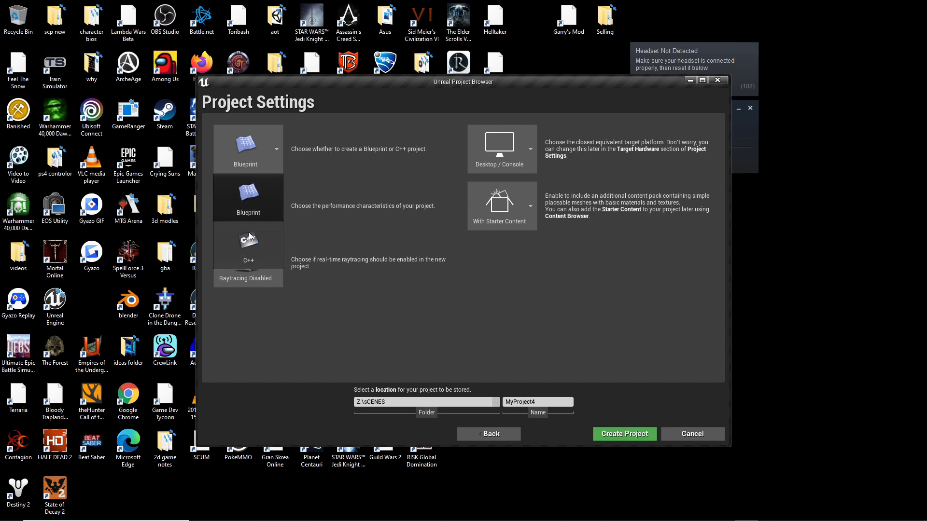
left_click(236, 186)
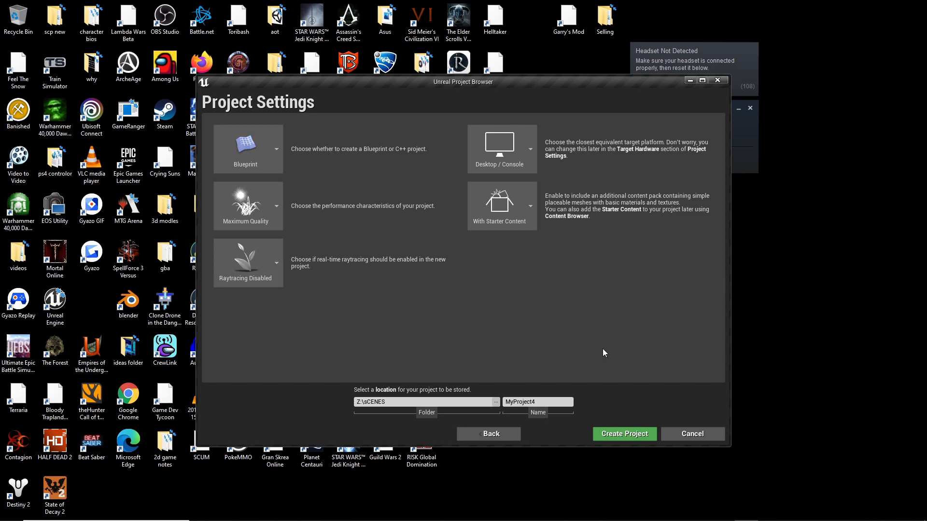
double_click(537, 402)
type("Tutorial")
key("Return")
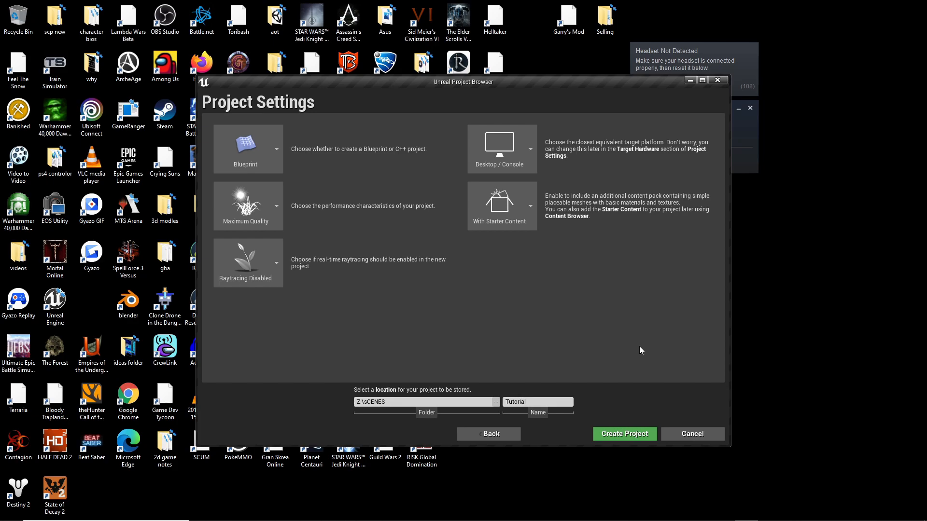
left_click(635, 432)
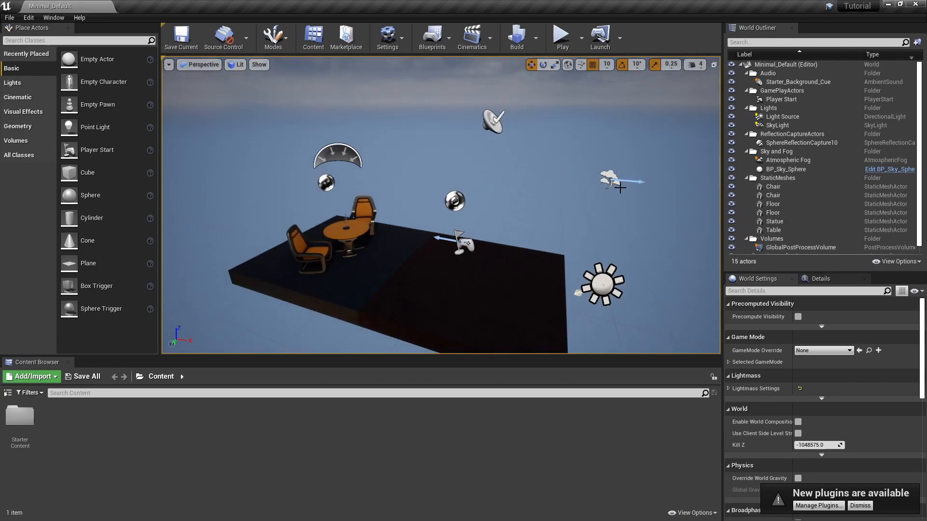
Examine the default level from several angles and look through the Visual Effects and Cinematic actor categories
right_click_drag(565, 180, 565, 212)
key("w")
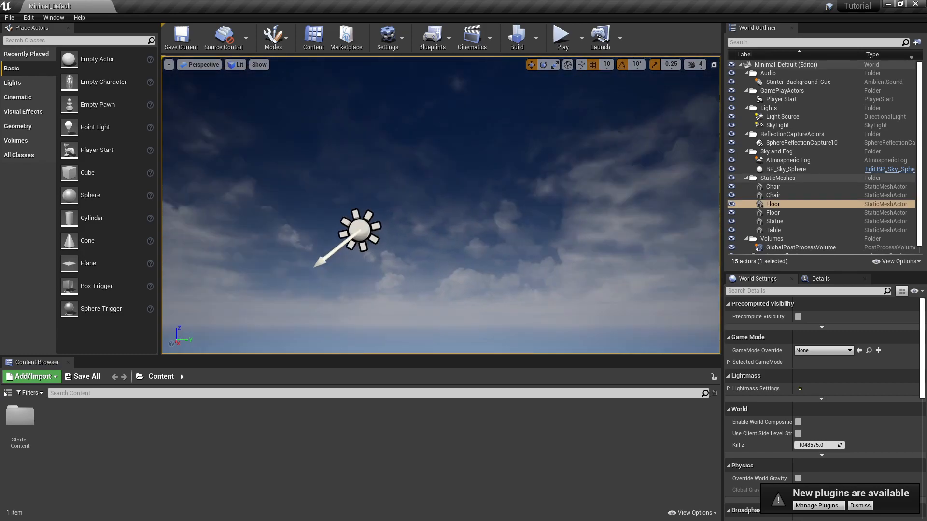
right_click_drag(492, 156, 544, 191)
key("s")
left_click(565, 196)
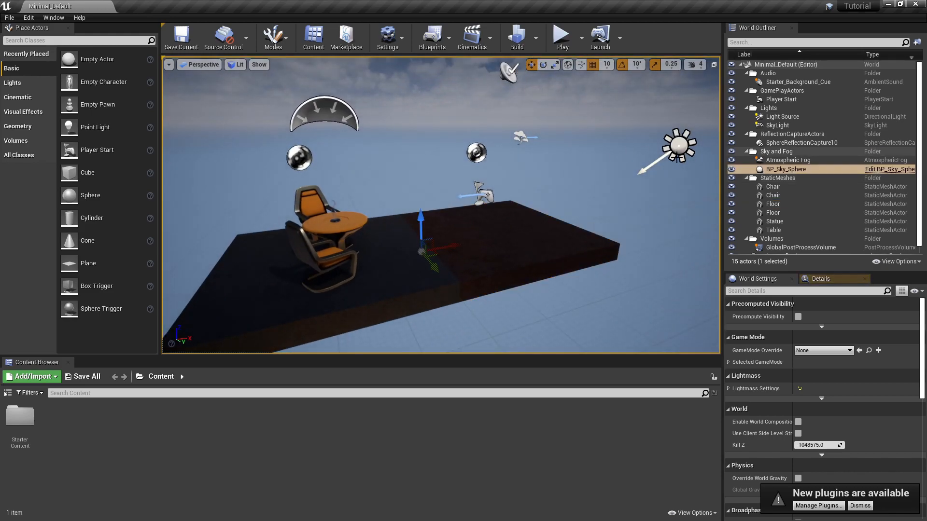
right_click_drag(232, 299, 195, 314)
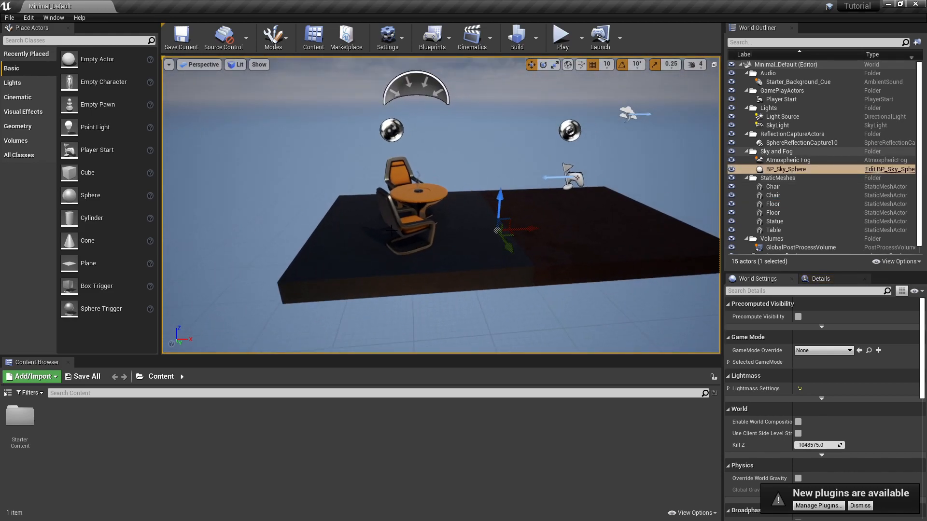
left_click(23, 112)
mouse_move(104, 127)
left_mouse_down()
mouse_move(360, 251)
mouse_move(226, 143)
mouse_move(92, 170)
mouse_move(224, 200)
mouse_move(98, 141)
left_mouse_up()
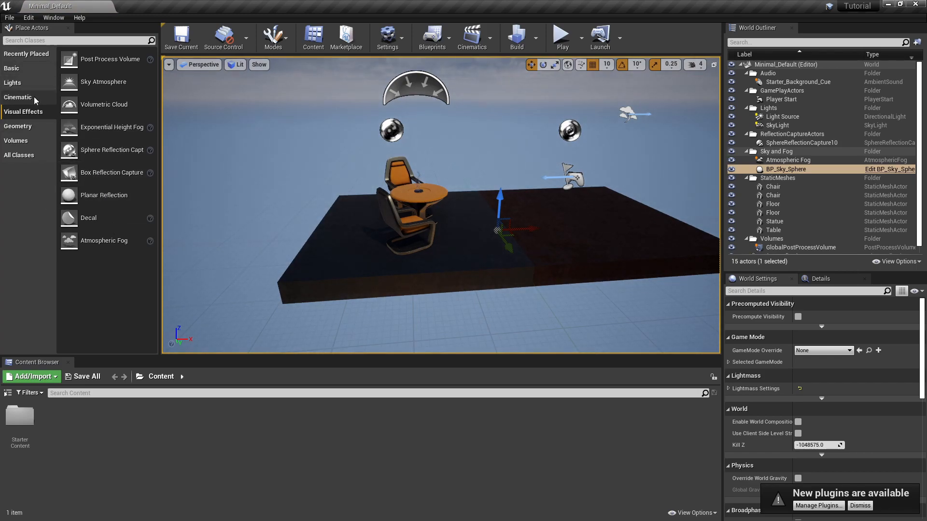
left_click(17, 98)
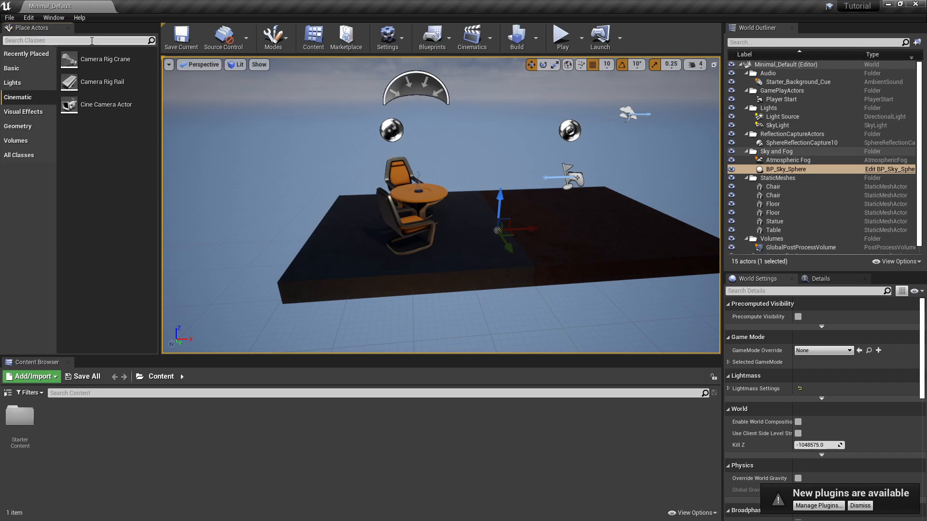
Search the placeable actors for "ca" and place a Camera on the reddish-brown floor beside the table and chairs
type("can")
key("BackSpace")
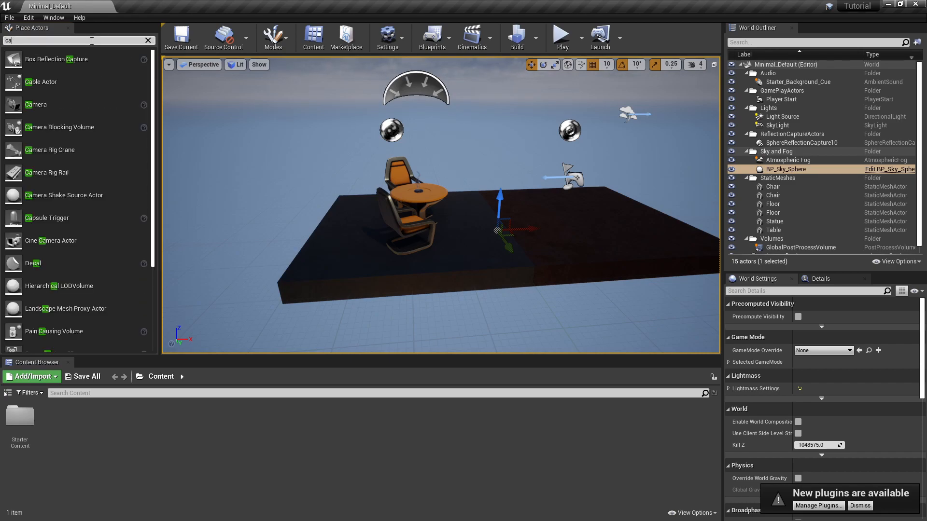
left_click_drag(34, 104, 581, 229)
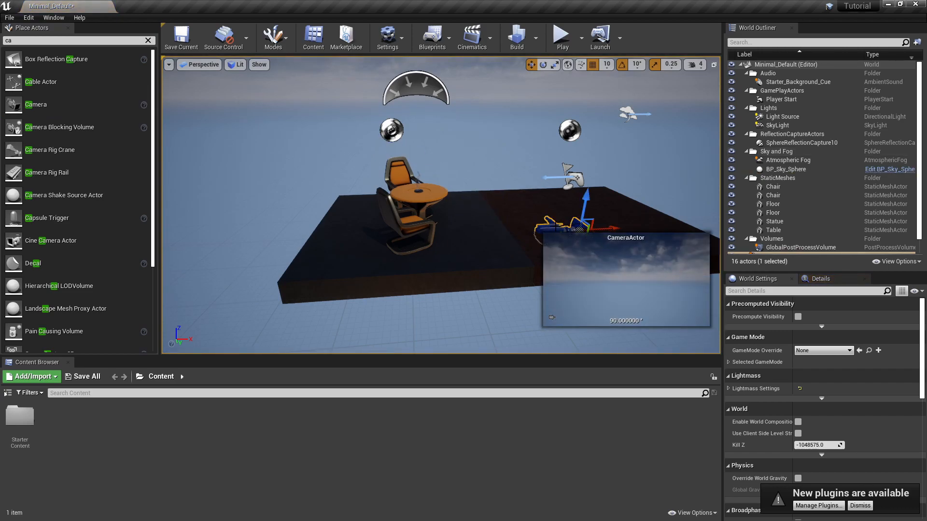
Reposition the placed camera at the far end of the floor so it faces the table and chairs
right_click(555, 228)
left_click(601, 283)
right_click_drag(601, 283, 405, 290)
right_click_drag(486, 173, 486, 172)
key("w")
left_click(170, 79)
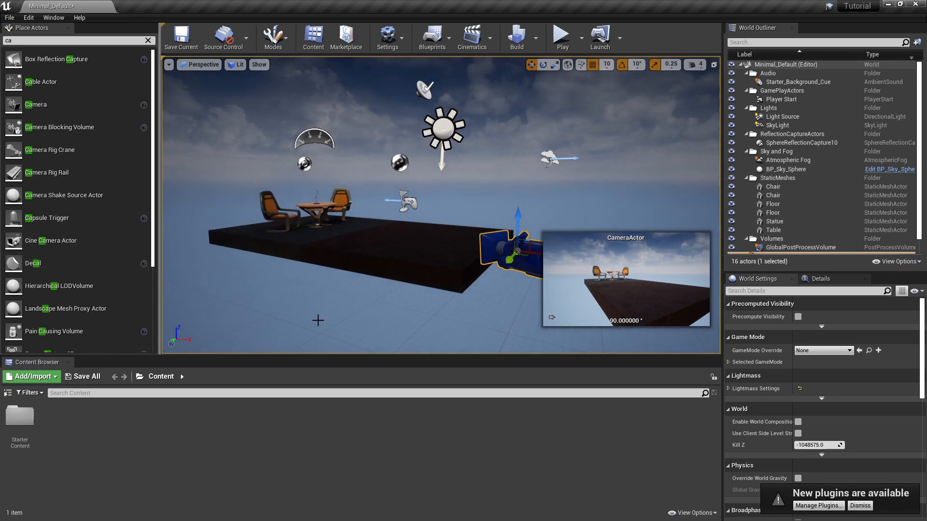
Browse the StarterContent folders to Props and place an SM_Chair on the floor in front of the table
double_click(20, 415)
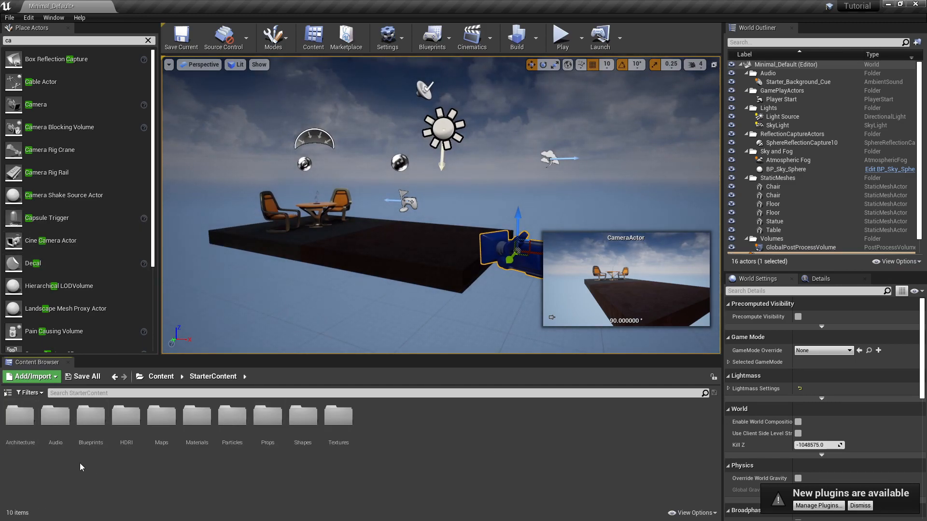
left_click(160, 376)
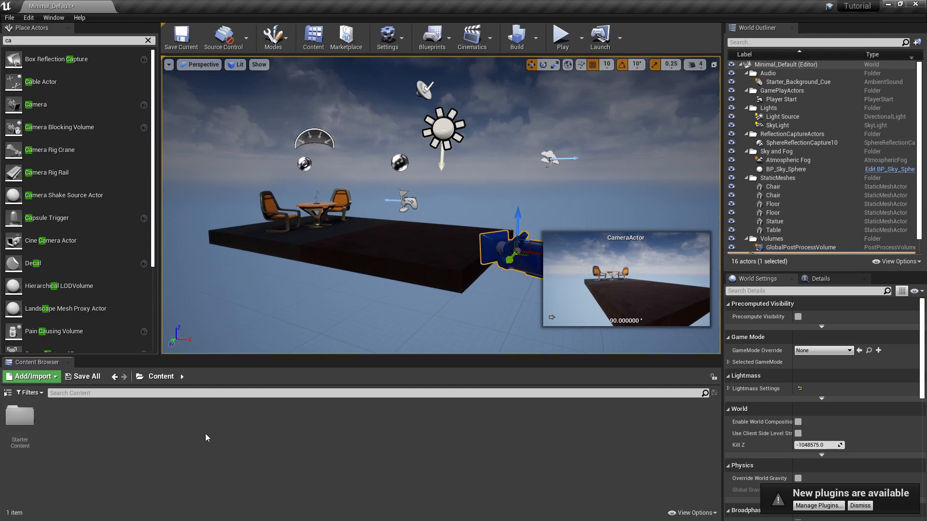
double_click(15, 419)
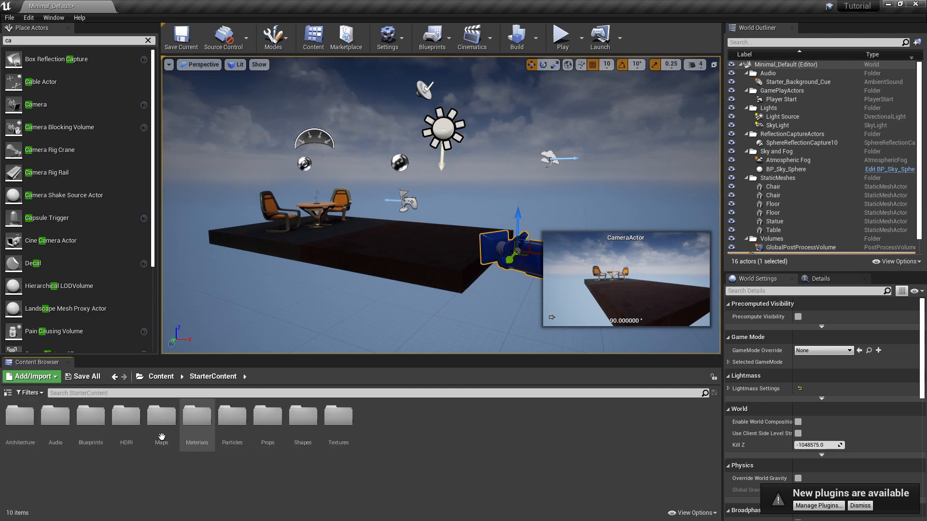
double_click(19, 416)
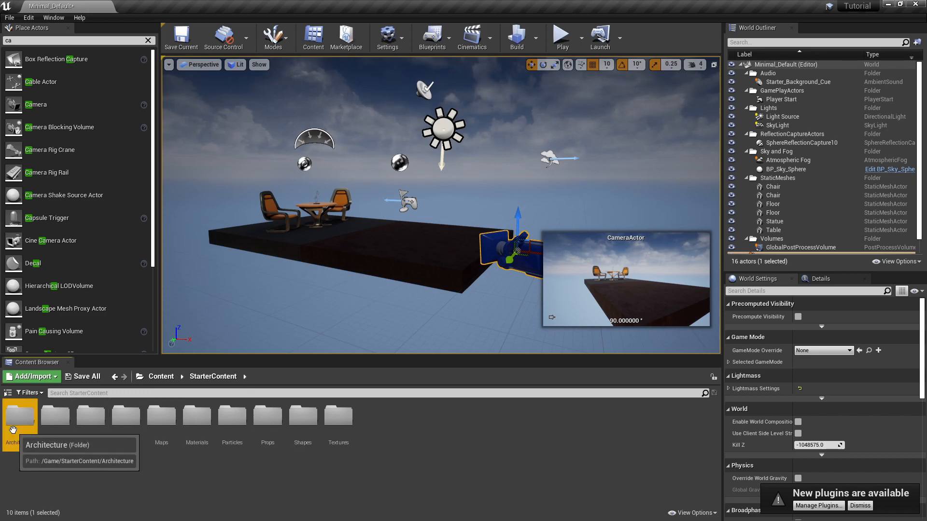
left_click(213, 377)
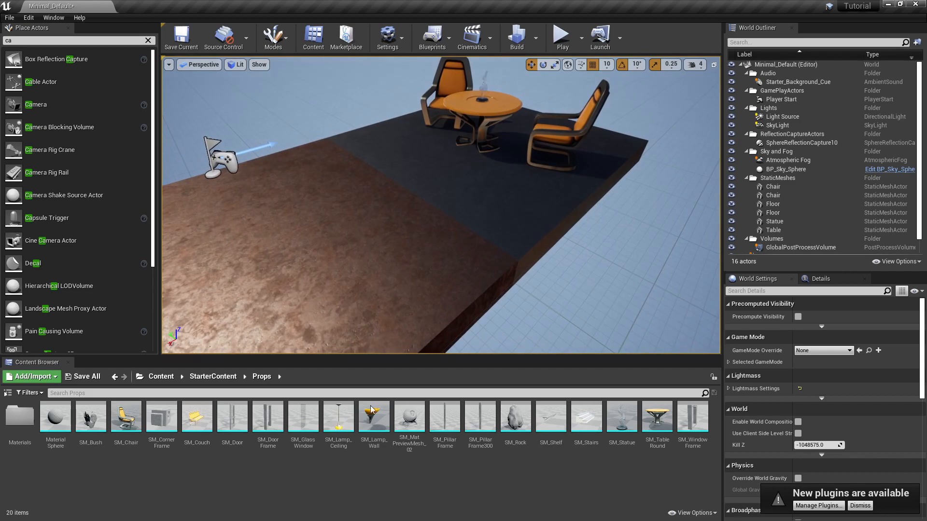
left_click_drag(126, 416, 411, 207)
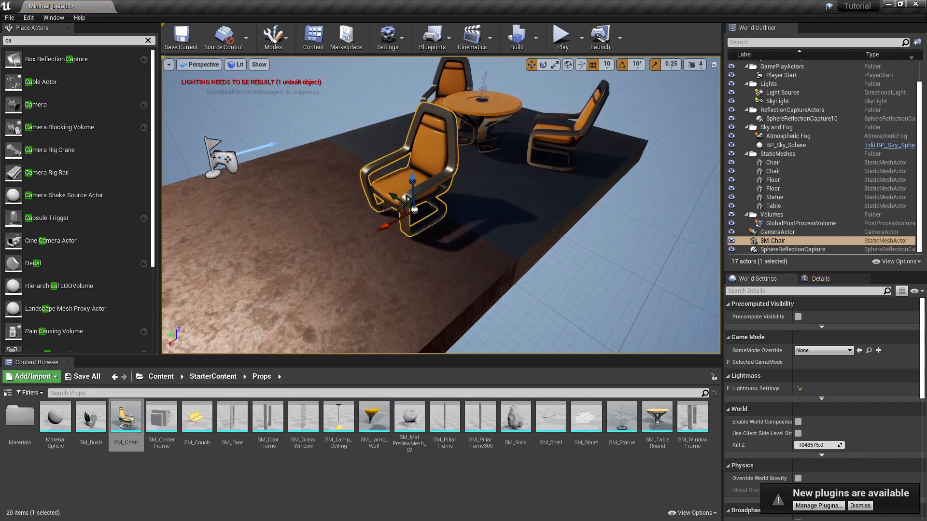
Build the lighting for the level with the added chair
right_click_drag(411, 220, 349, 195)
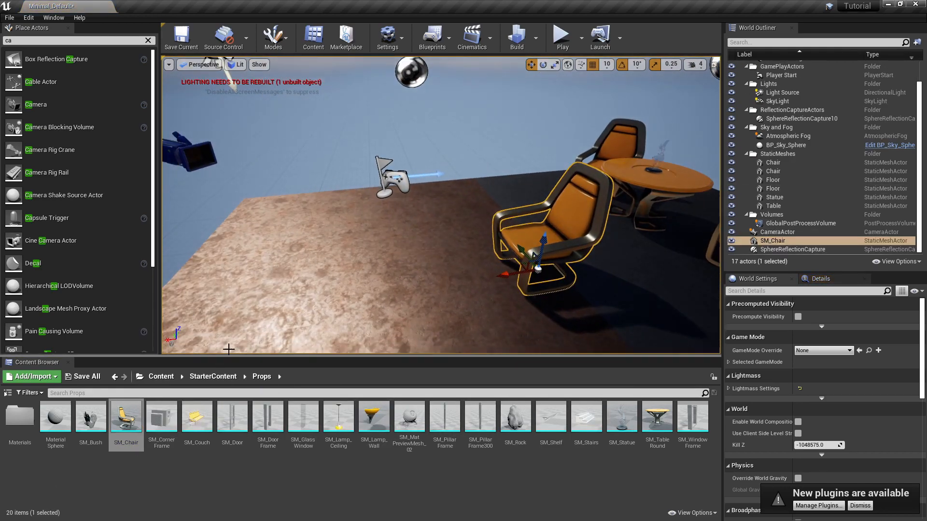
right_click_drag(388, 305, 500, 270)
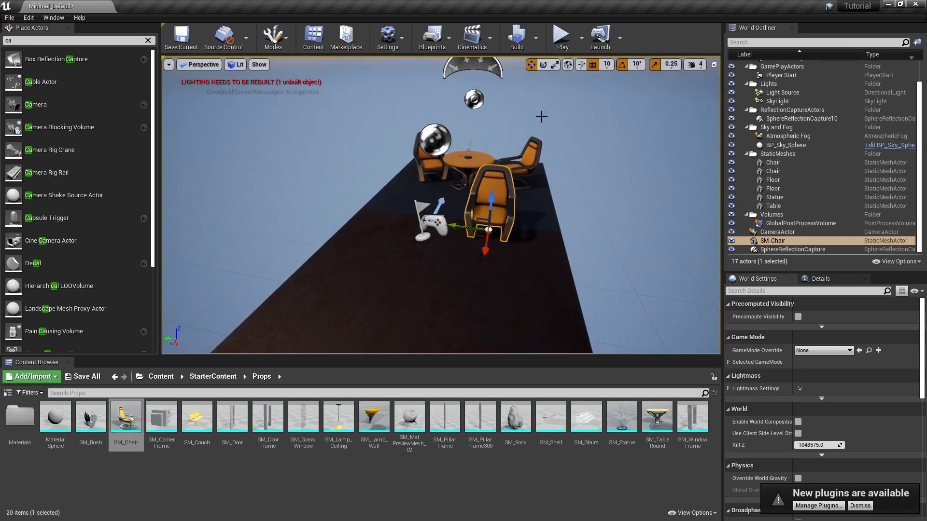
left_click(536, 38)
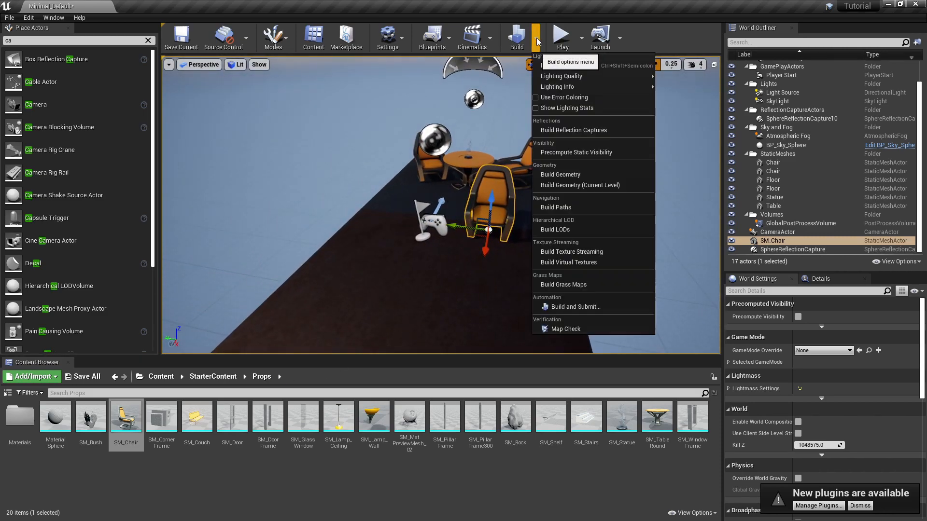
left_click(582, 67)
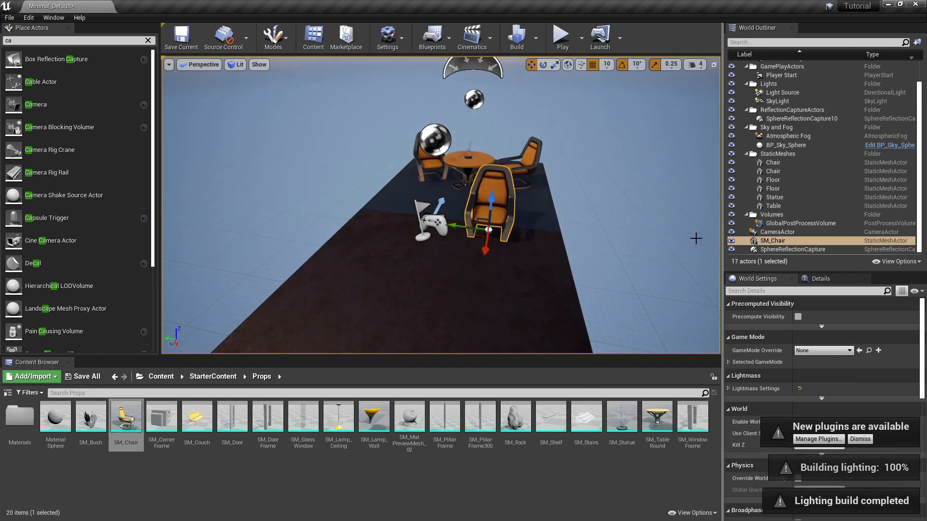
Move the added chair across the floor and rotate it 30 degrees about its vertical axis
left_click_drag(472, 255, 588, 217, "alt")
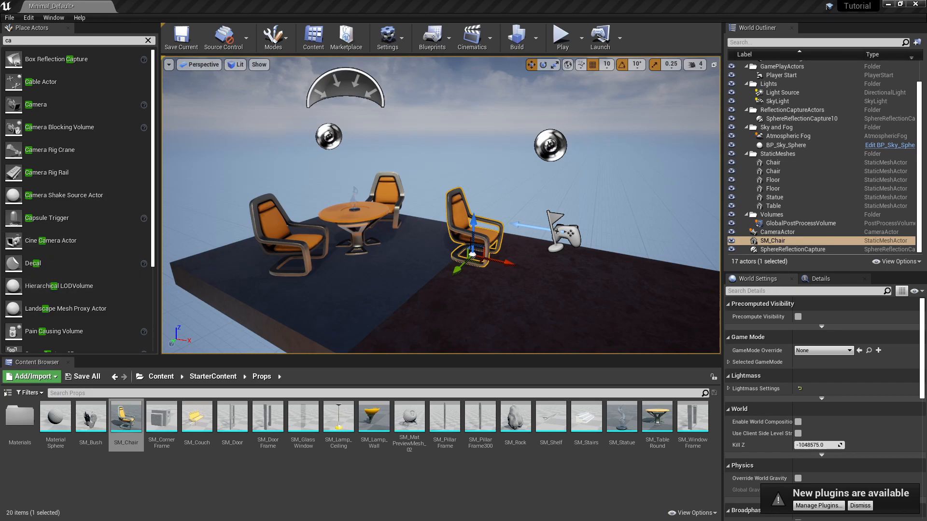
key("w")
right_click_drag(478, 267, 521, 280)
left_click_drag(424, 289, 507, 280)
right_click_drag(647, 167, 671, 167)
key("e")
mouse_move(456, 262)
left_mouse_down()
mouse_move(493, 263)
mouse_move(467, 271)
left_mouse_up()
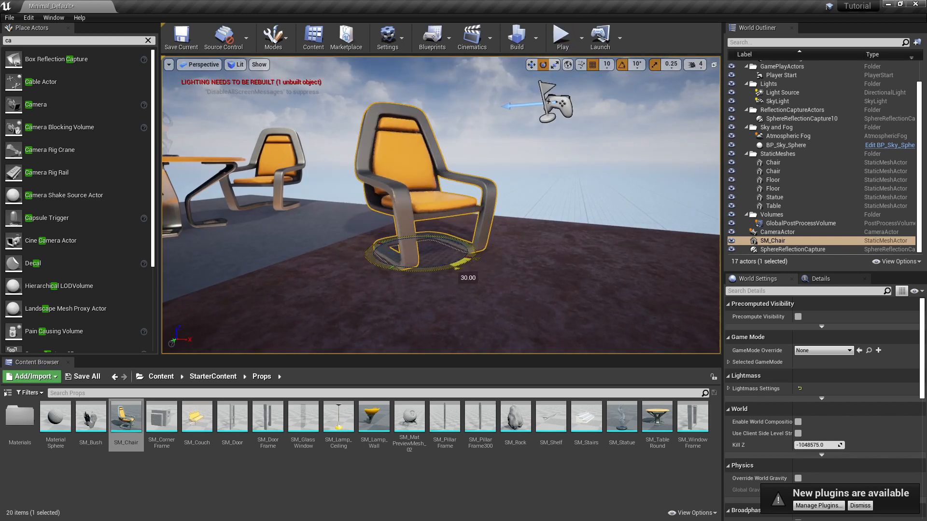
Try scaling the added chair vertically with the Scale tool and save the current level
left_click(555, 65)
left_click_drag(421, 249, 428, 208)
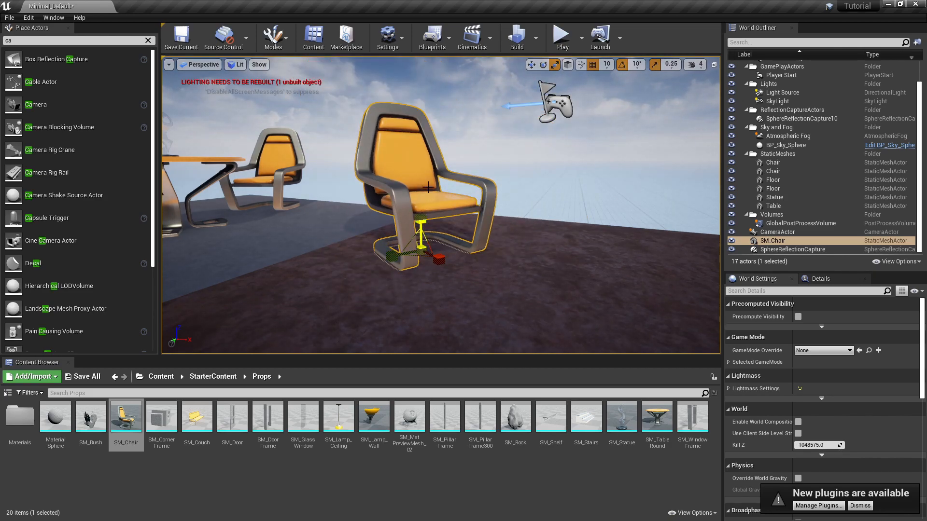
left_click(181, 46)
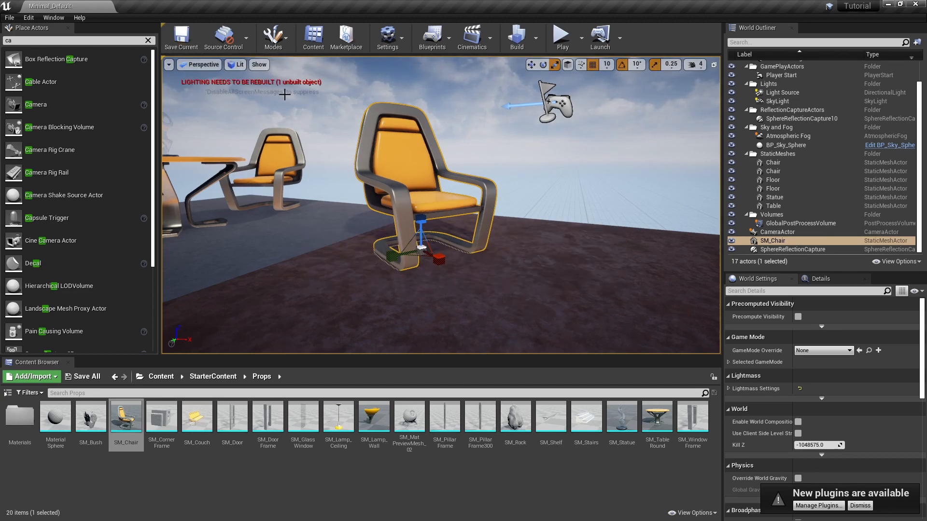
key("d")
right_click_drag(392, 200, 301, 235)
key("s")
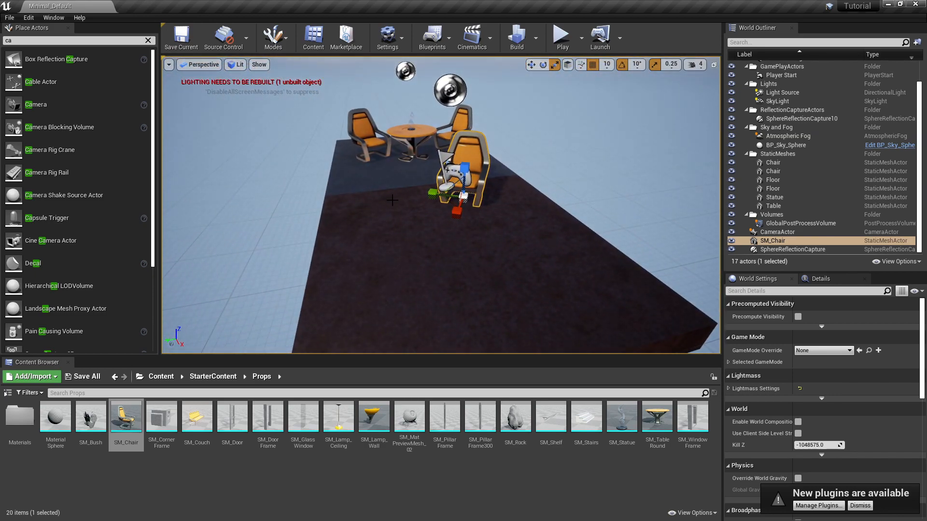